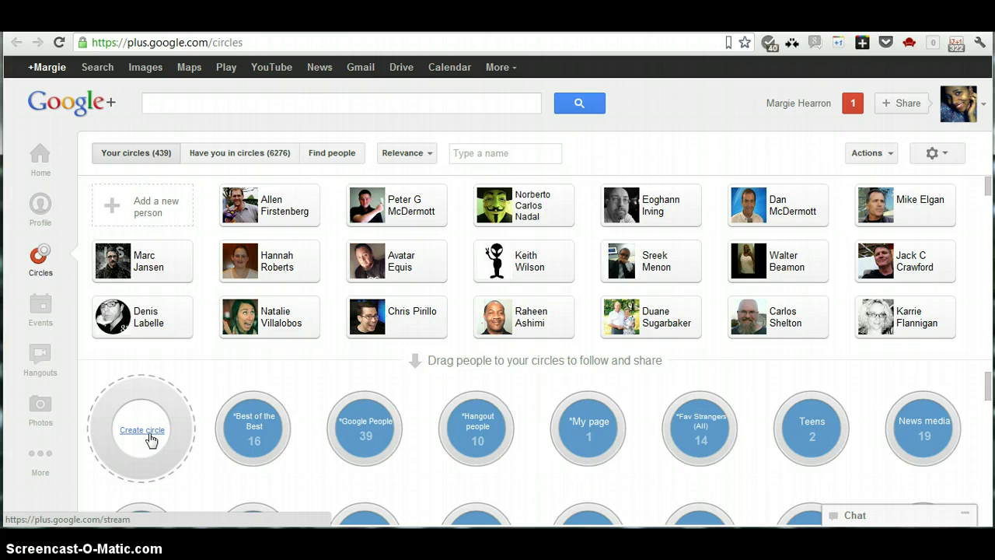
click(150, 440)
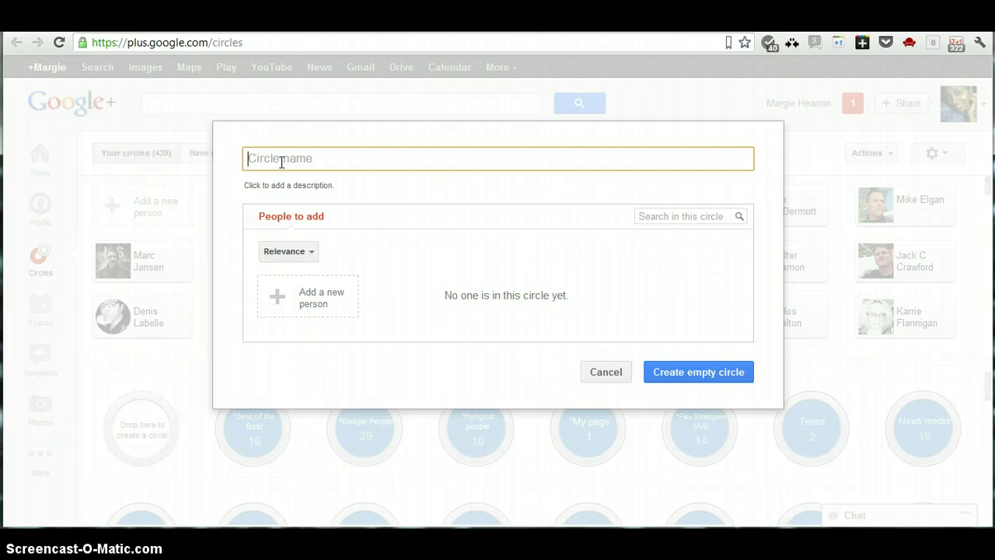
text(Do )
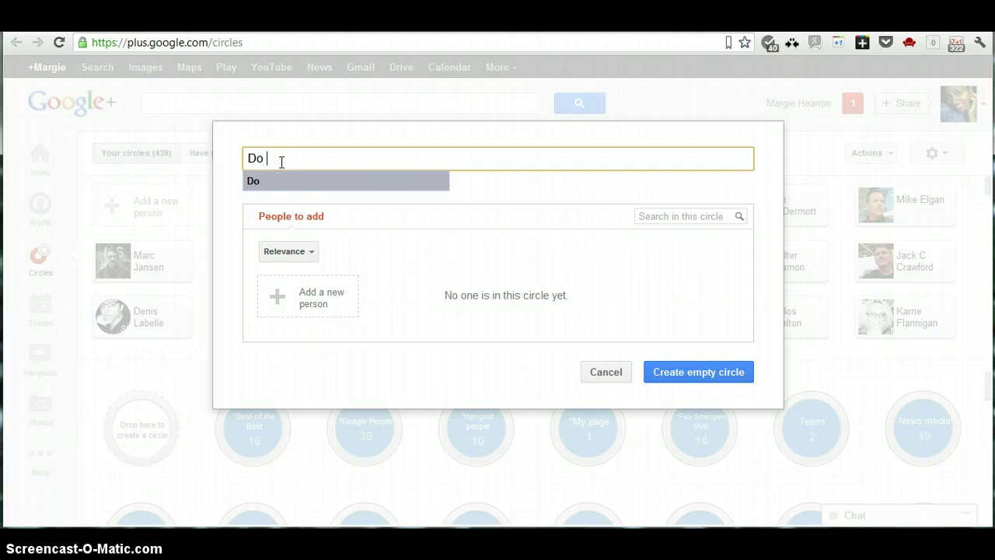
text(Not Not)
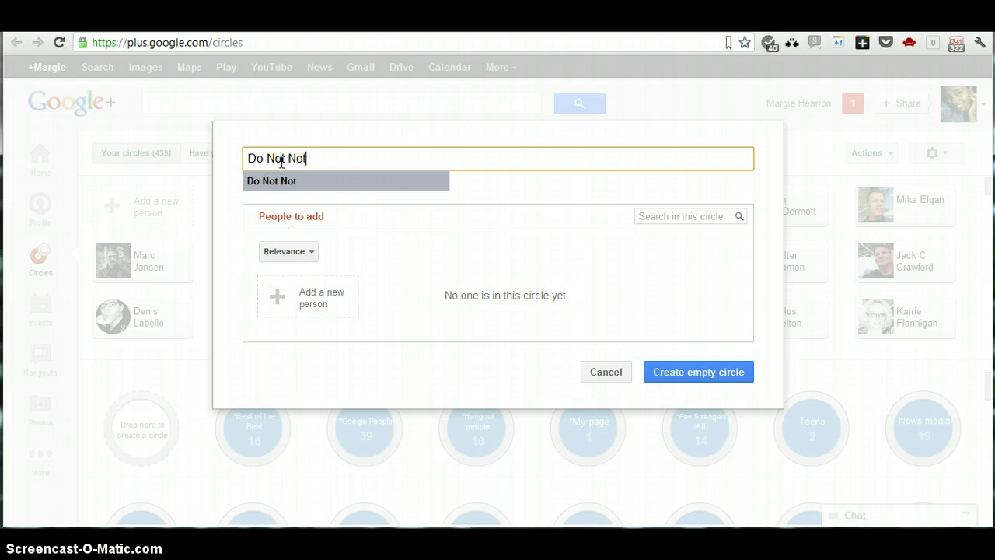
text(ify)
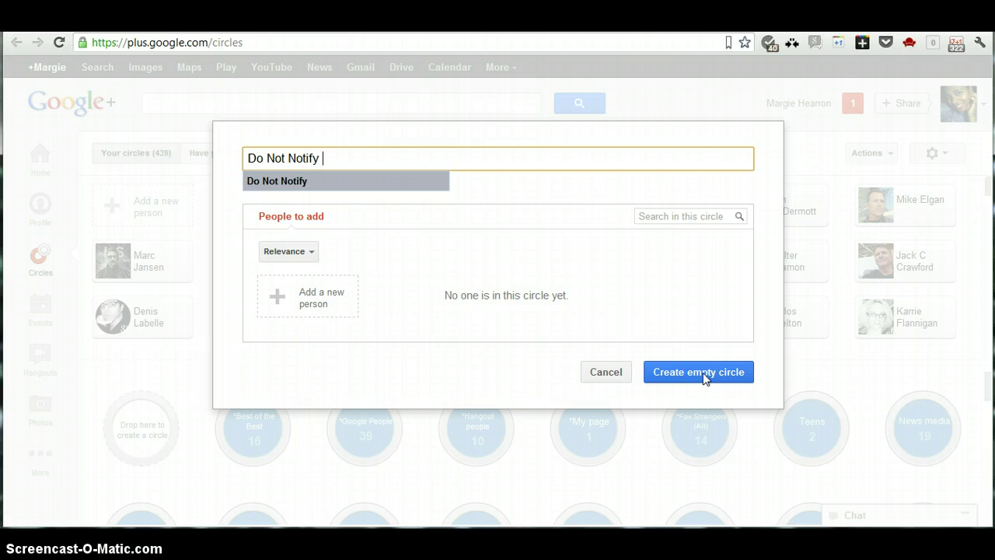
click(600, 374)
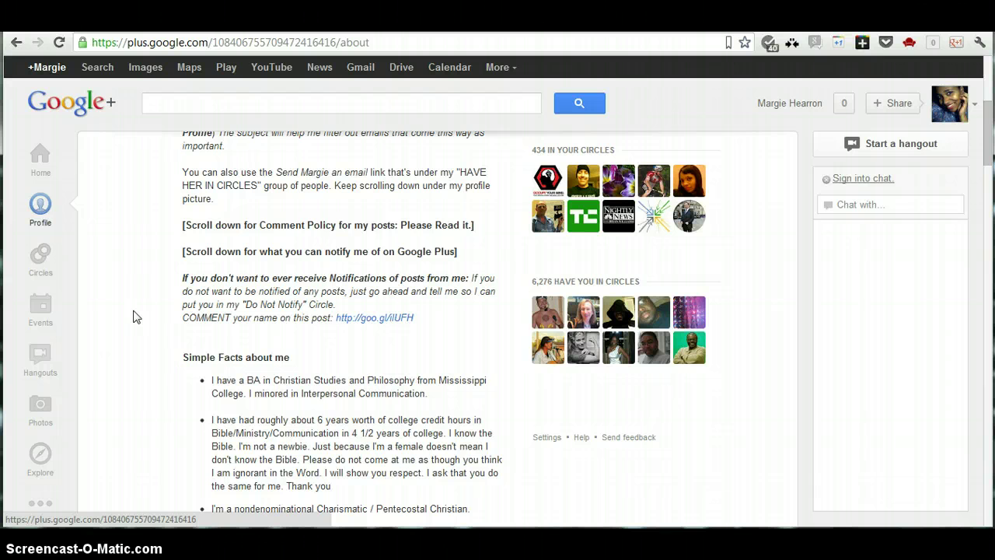
Open the post linked in the profile's "Do Not Notify" notice and read through it down to the comments.
click(382, 324)
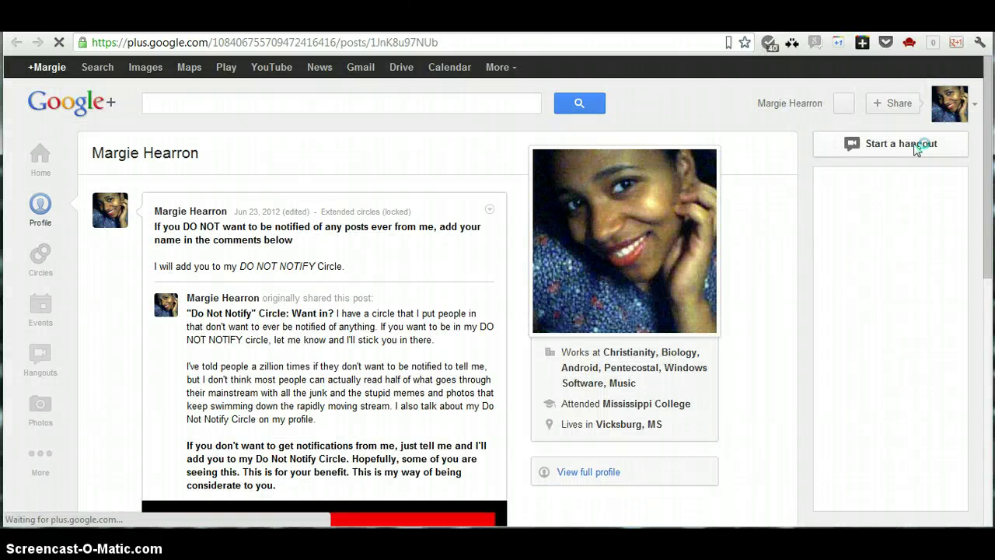
drag(988, 105, 988, 128)
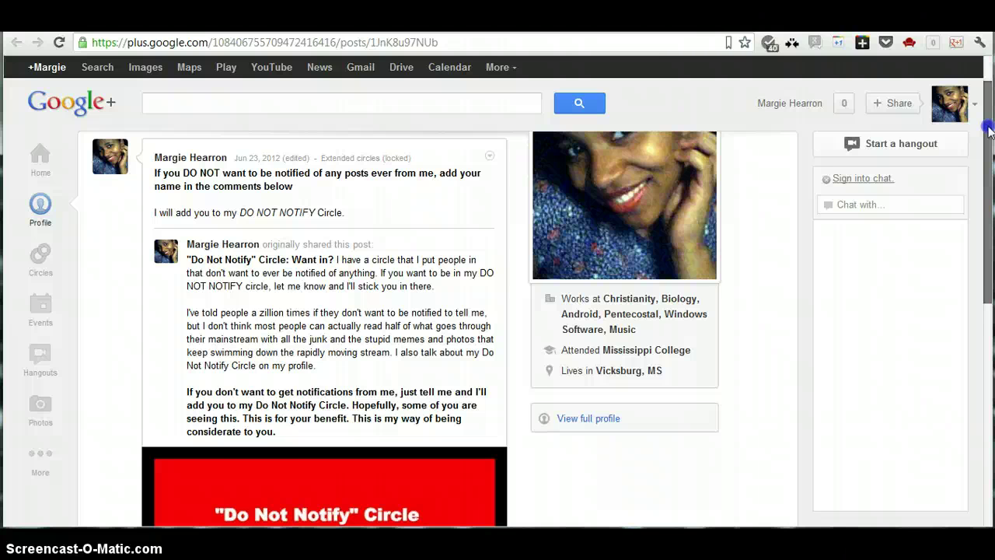
drag(989, 130, 989, 131)
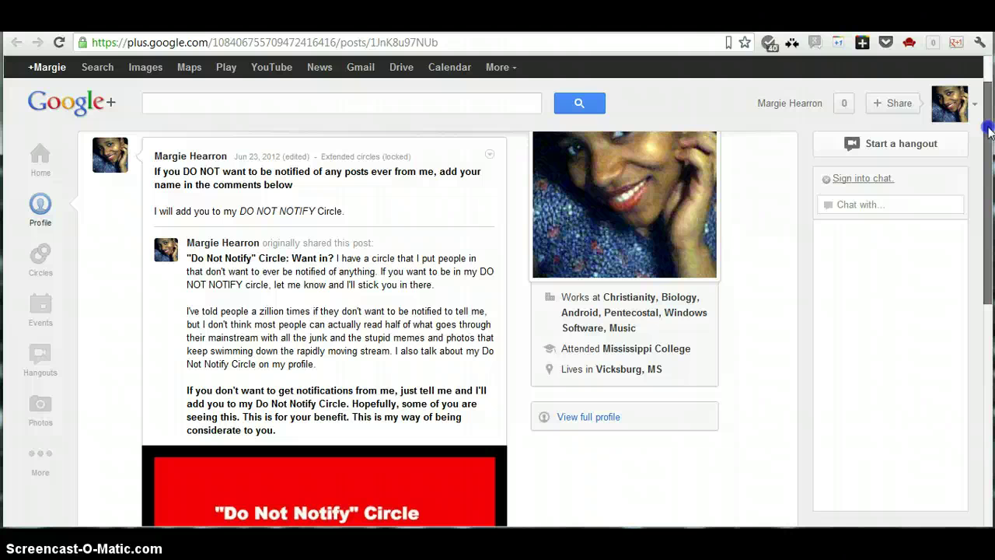
drag(989, 130, 989, 172)
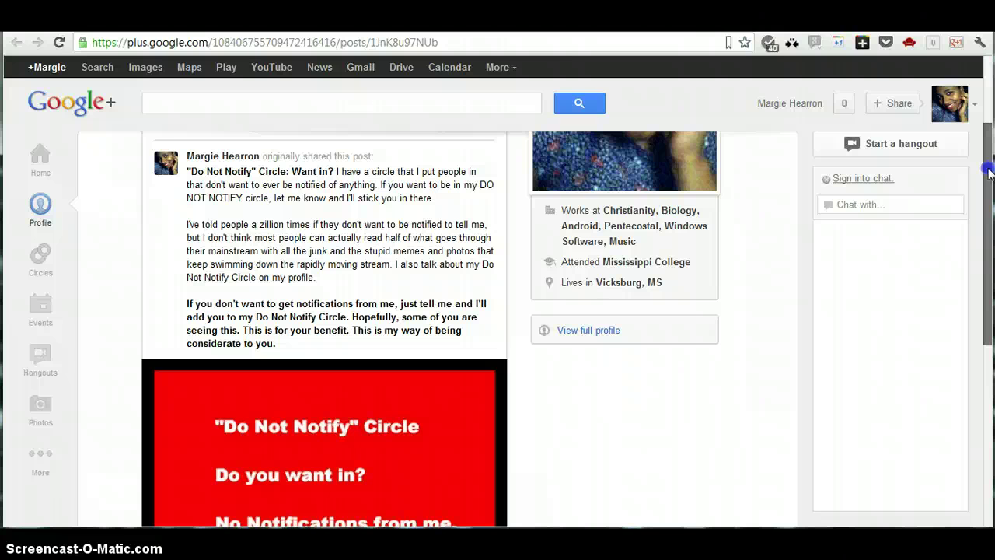
drag(988, 171, 988, 171)
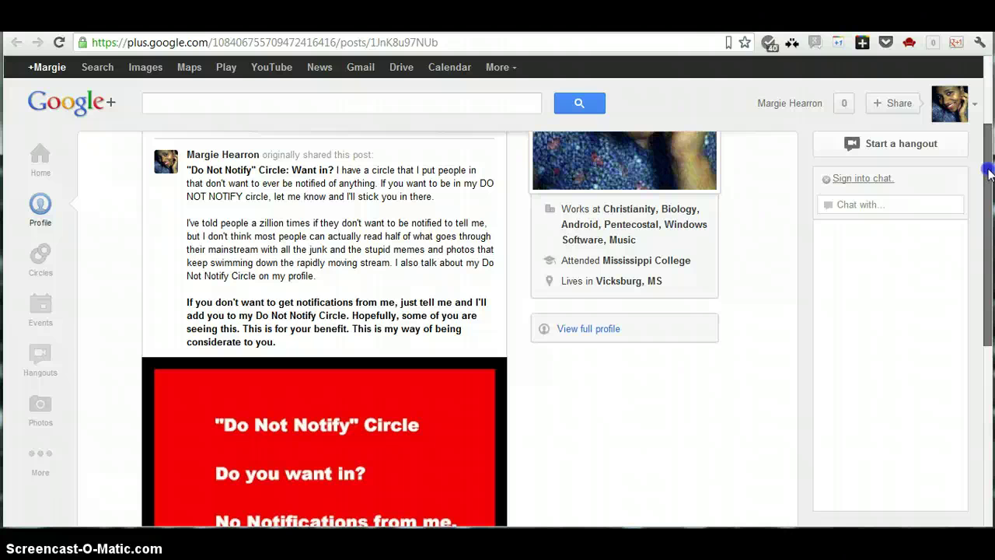
drag(988, 171, 990, 219)
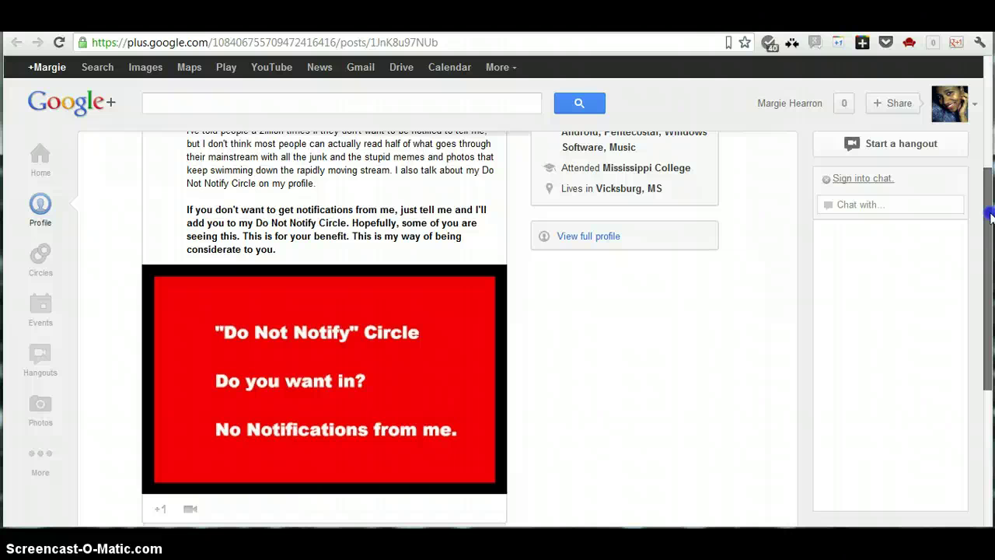
drag(990, 218, 991, 245)
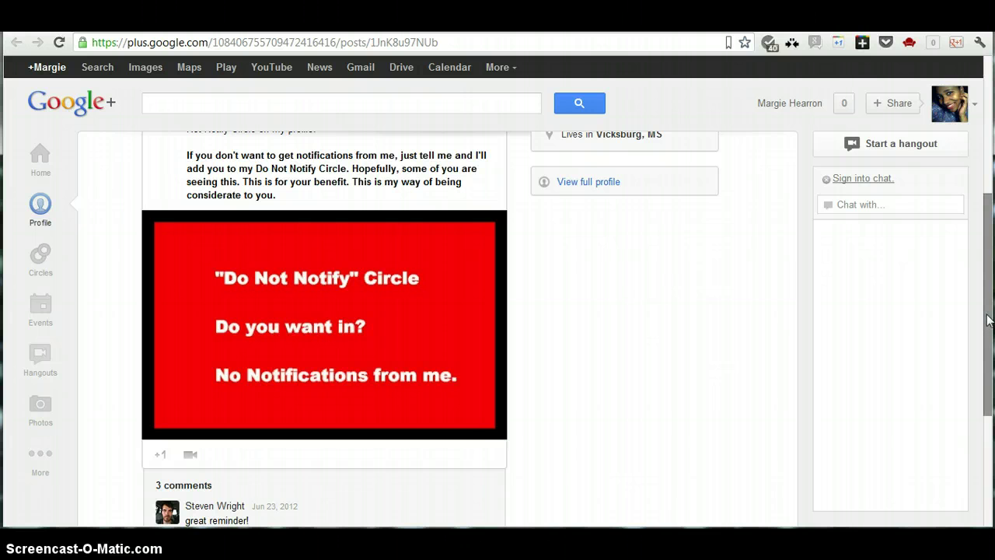
drag(989, 320, 988, 328)
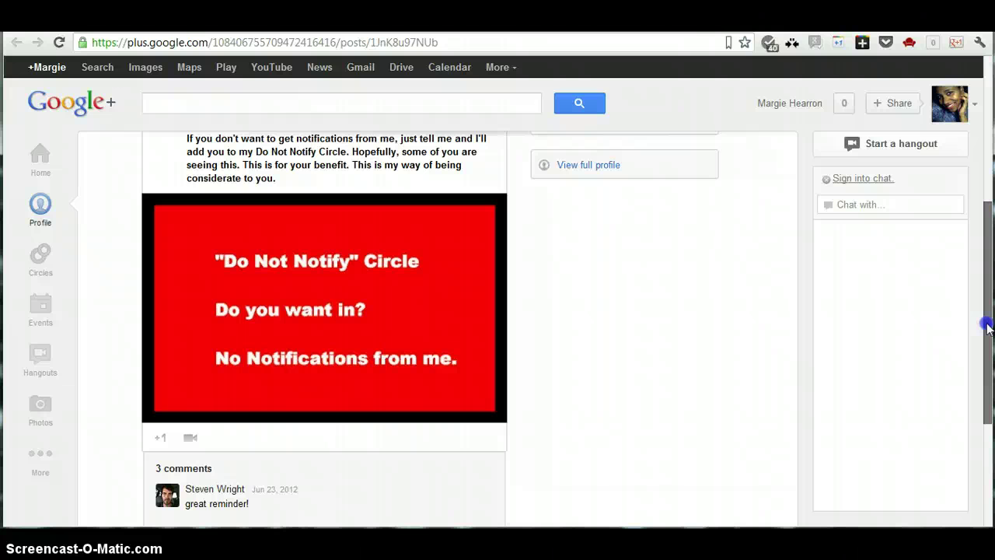
drag(987, 328, 986, 163)
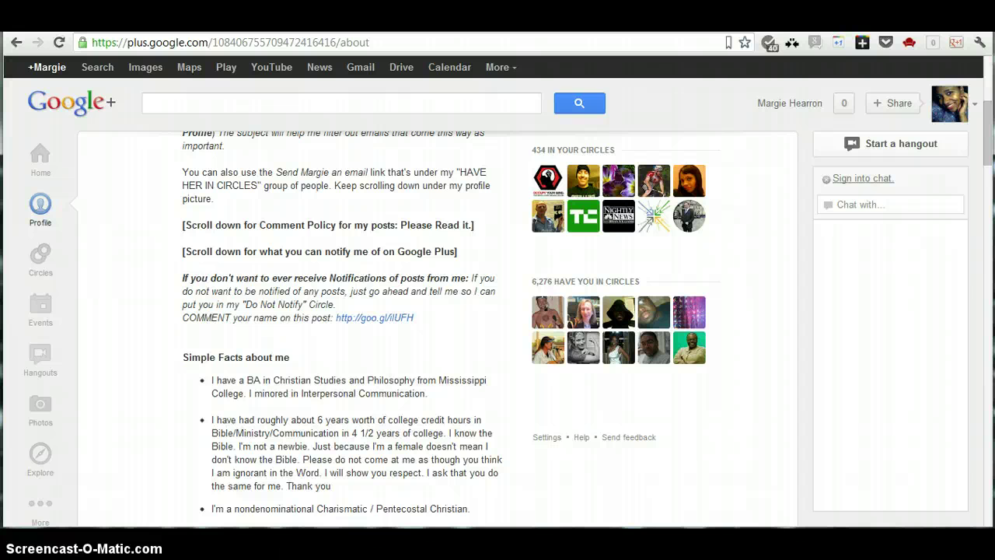
Start a new post on the profile page and remove Public from its audience.
click(38, 158)
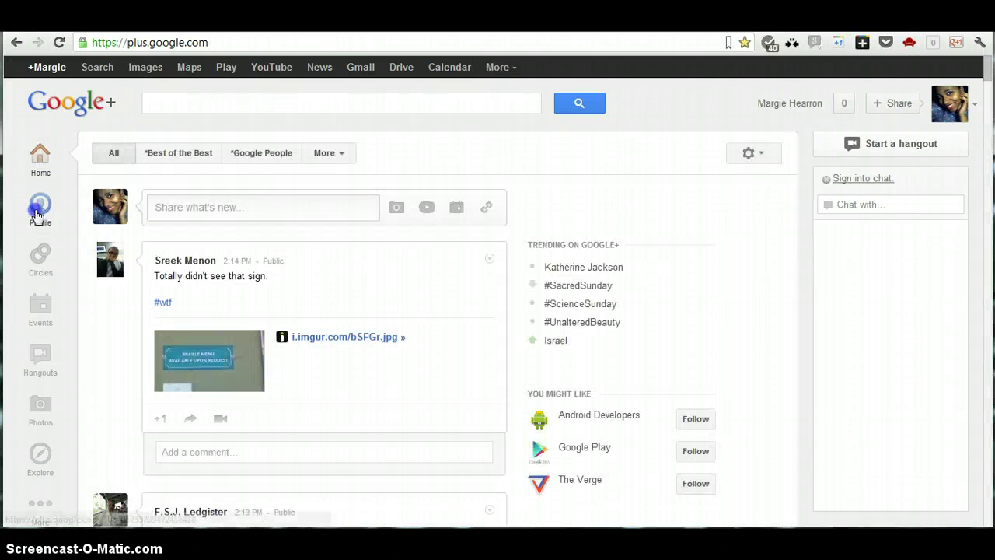
click(39, 211)
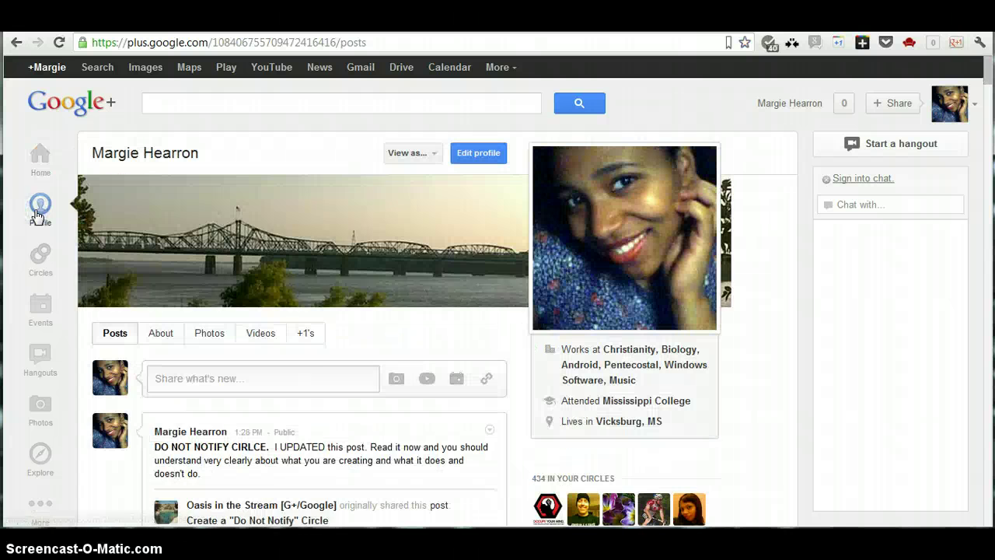
click(321, 378)
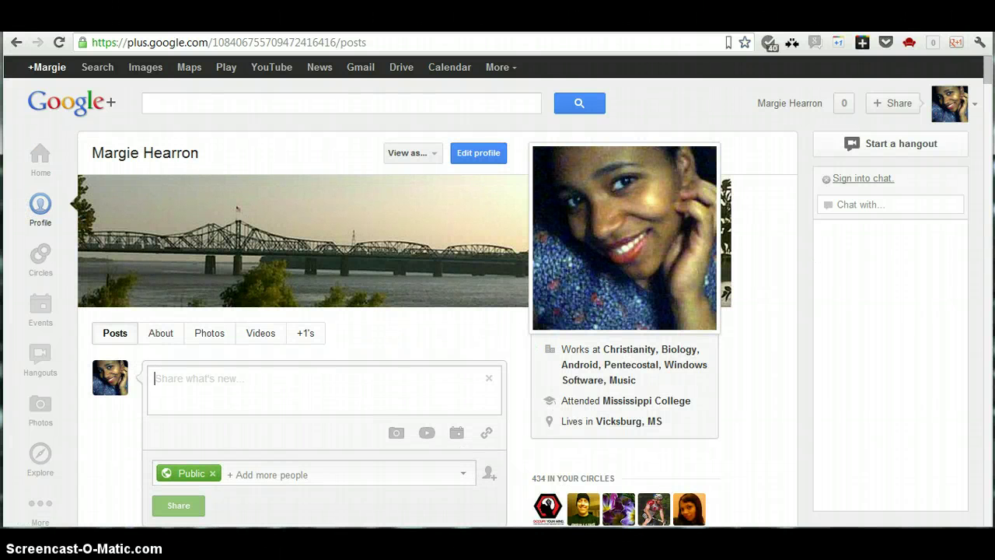
scroll(984, 70, down, 3)
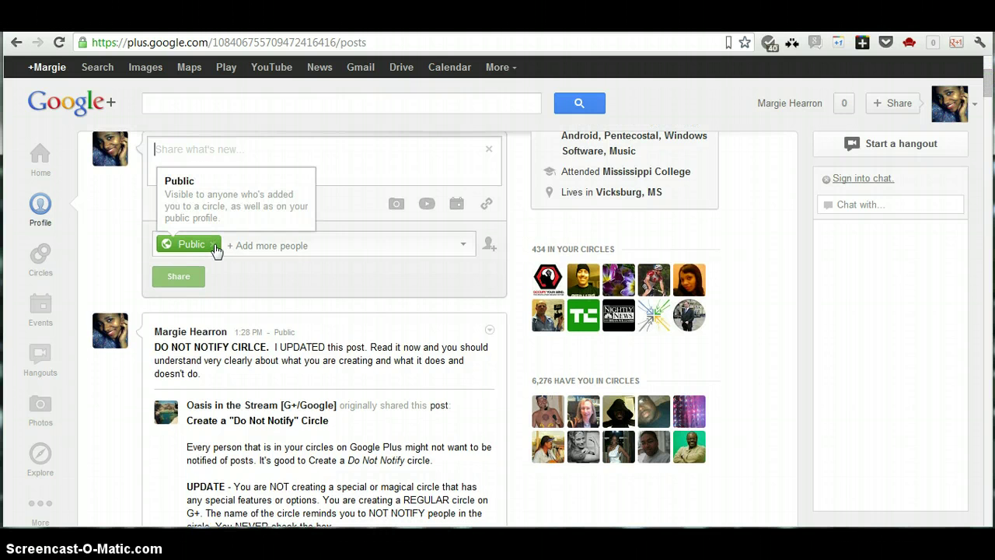
click(215, 247)
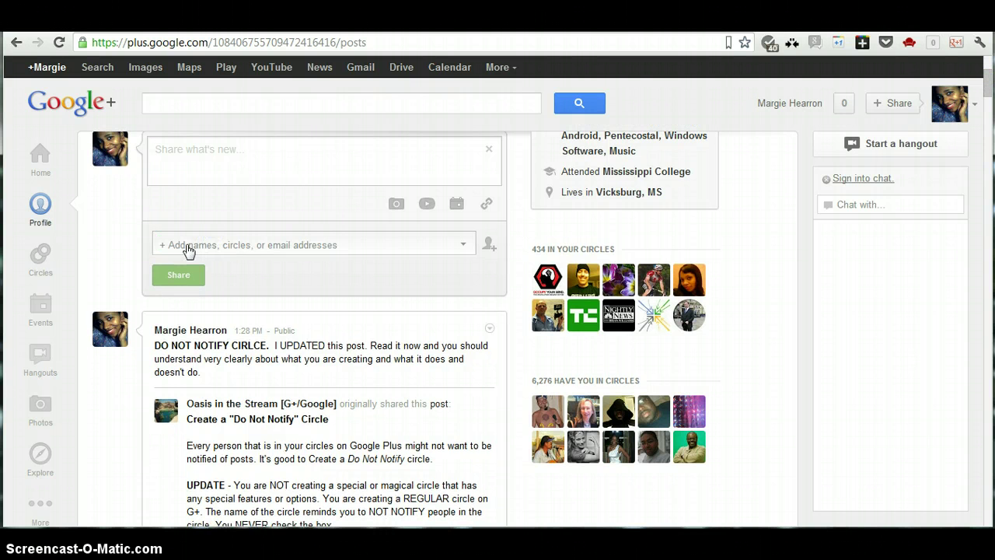
Add the circles *Best of the Best, *Fav Strangers (All), News media and Don't Notify Cirlce to the post's audience.
click(188, 249)
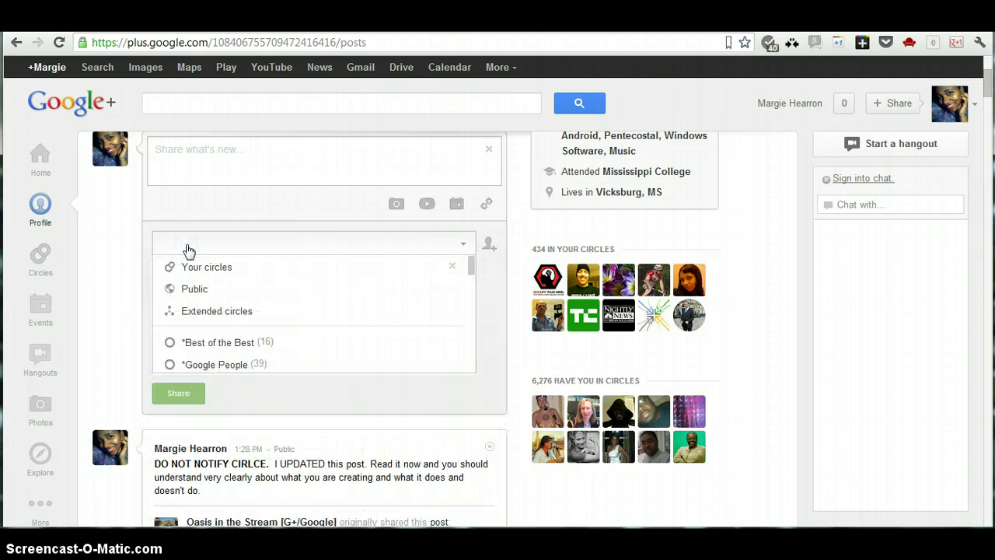
click(222, 343)
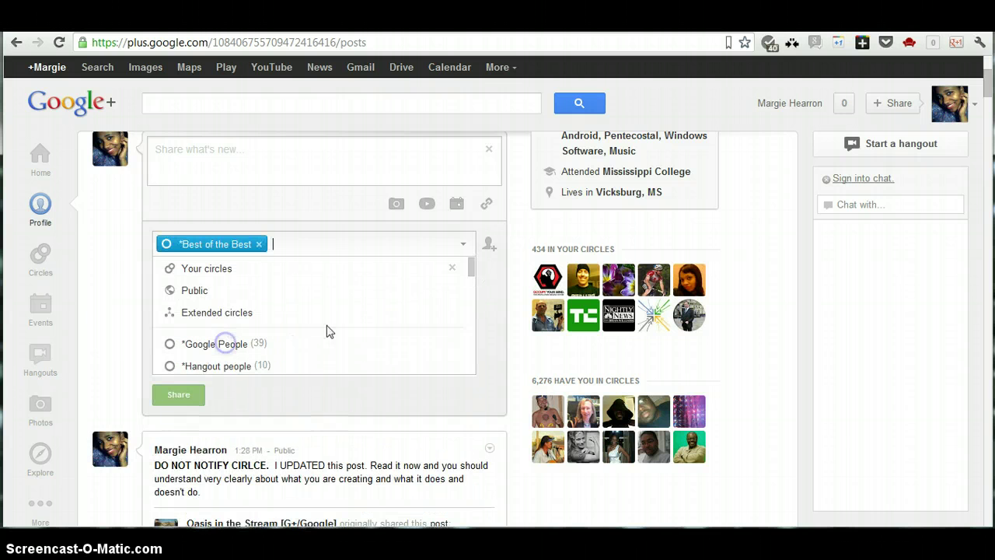
scroll(468, 276, down, 3)
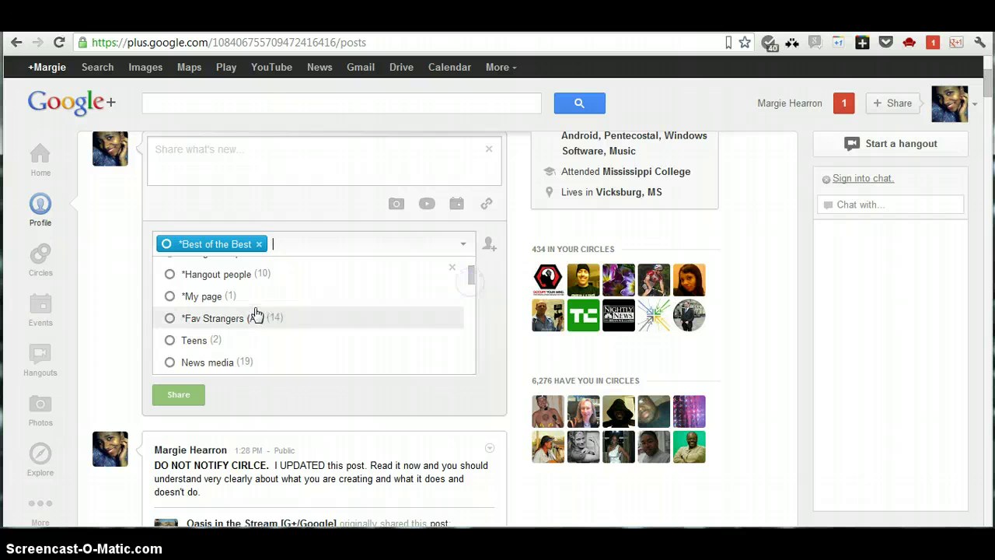
click(257, 314)
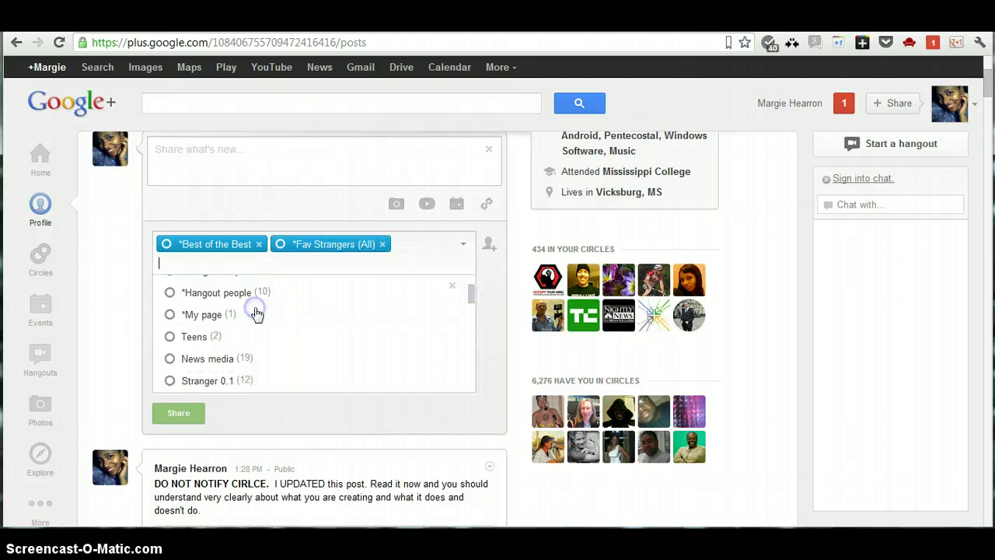
click(206, 359)
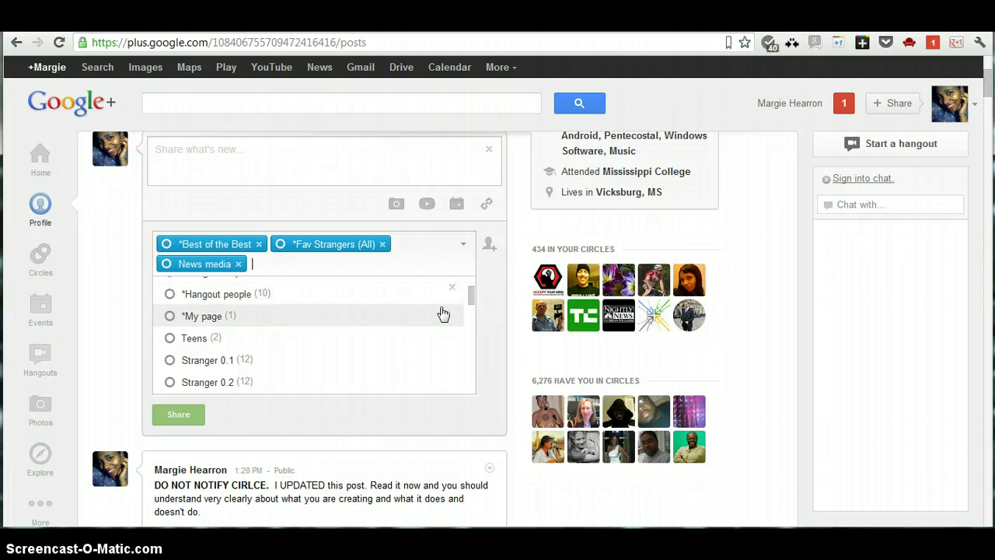
drag(471, 296, 468, 384)
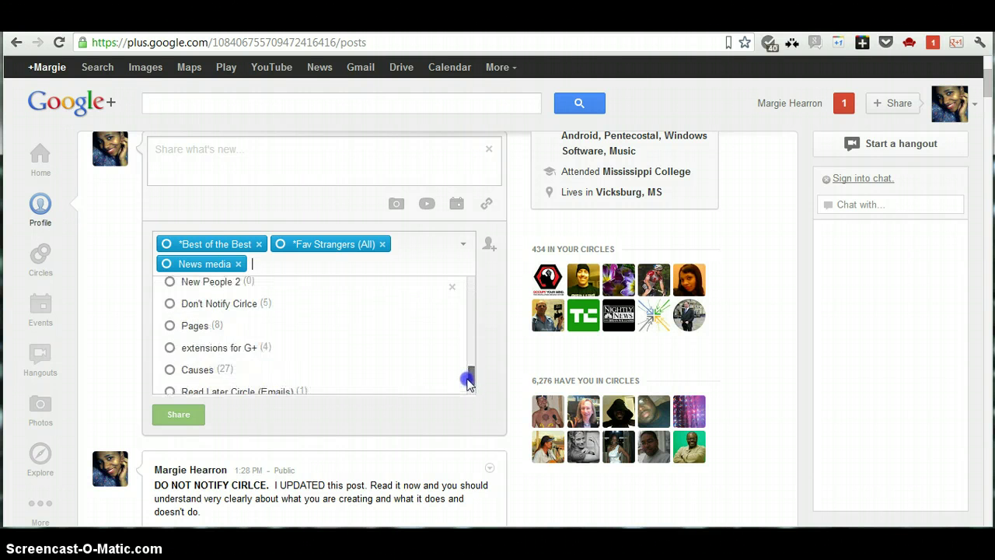
click(257, 305)
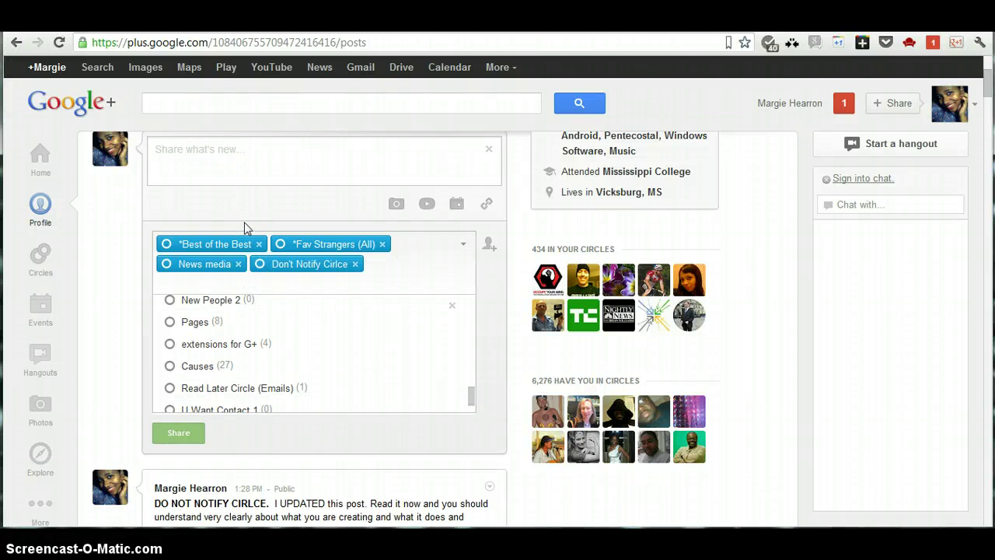
Rename the misspelled Don't Notify Cirlce in the post's audience to "Don't Notify Circle" and save the circle.
mouse_move(235, 249)
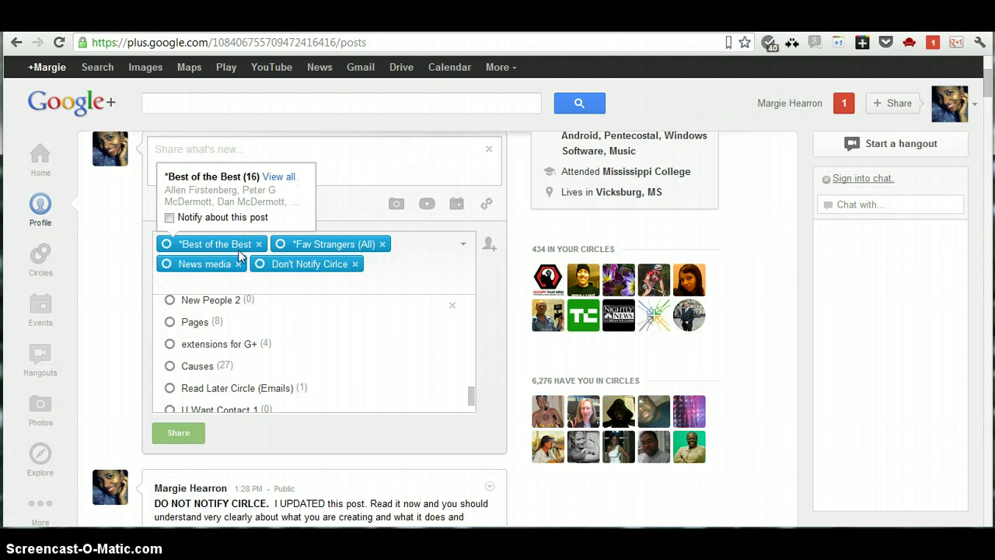
mouse_move(239, 270)
mouse_move(317, 270)
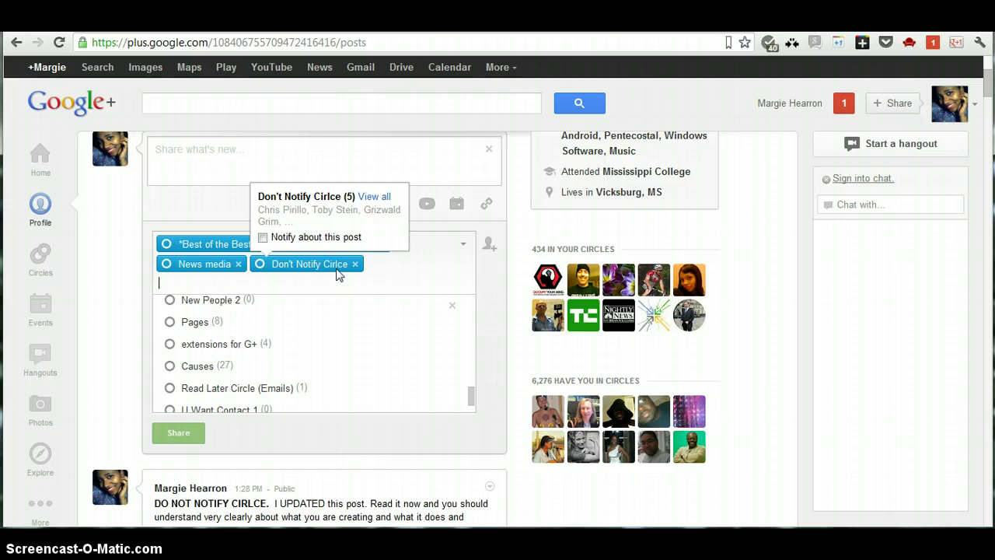
click(371, 198)
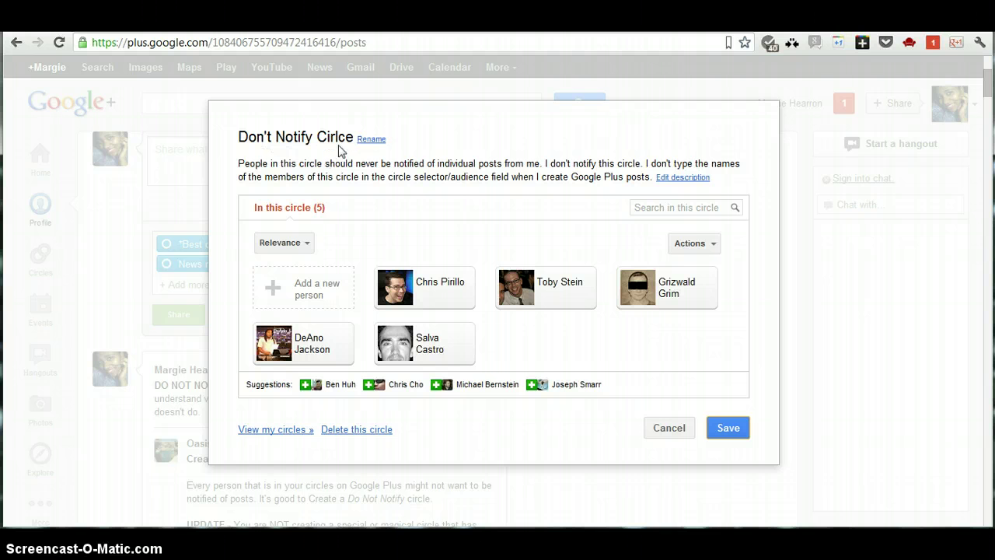
click(378, 140)
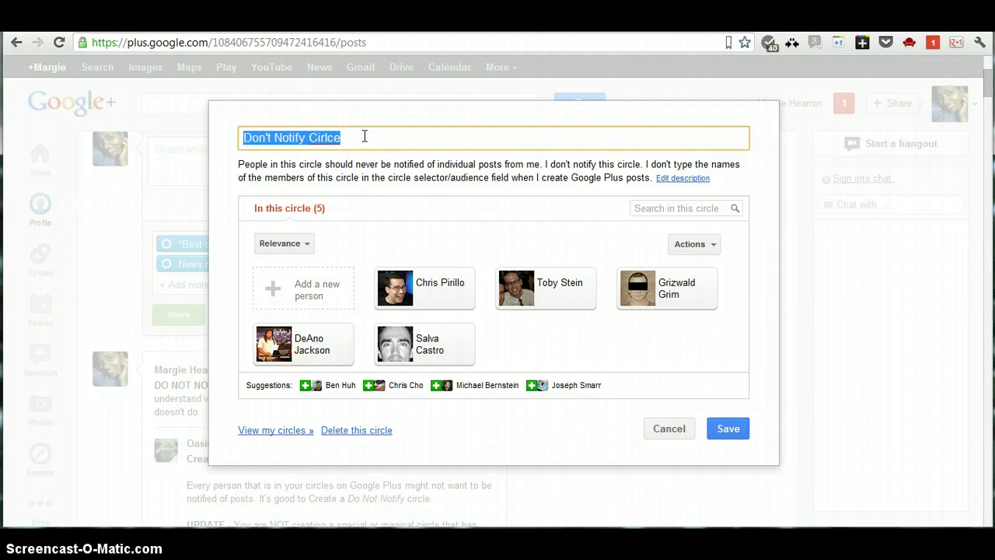
key(BackSpace)
text(Do)
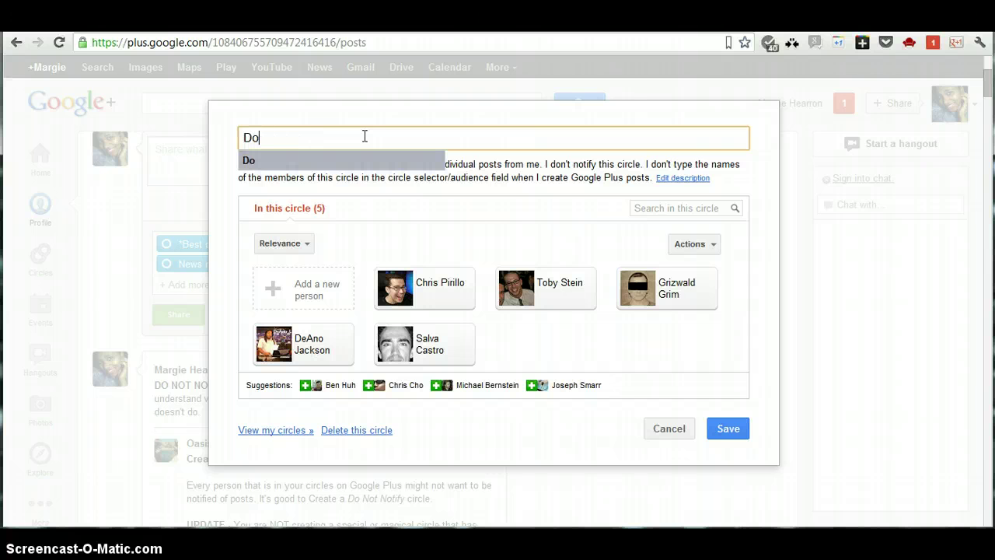
text(n't Notify Circle)
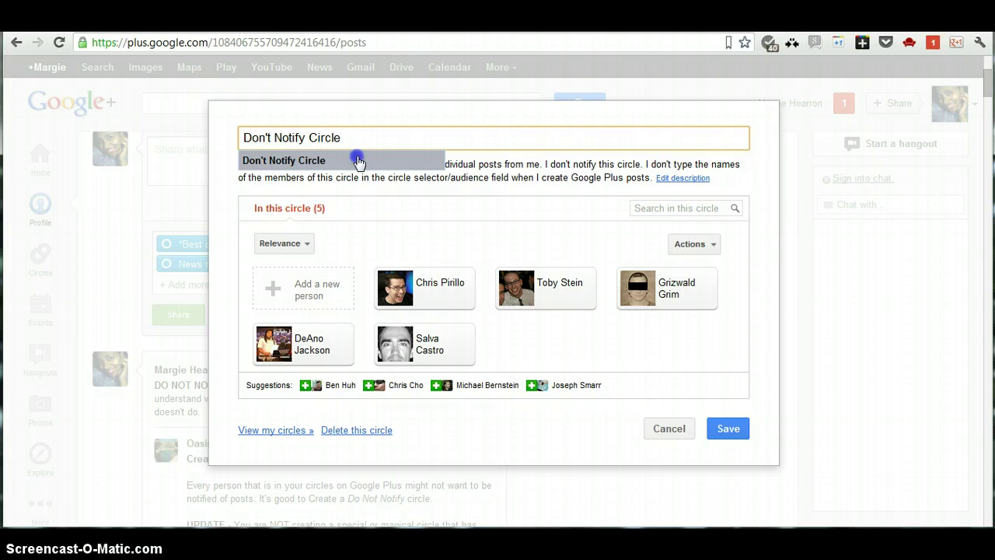
click(355, 161)
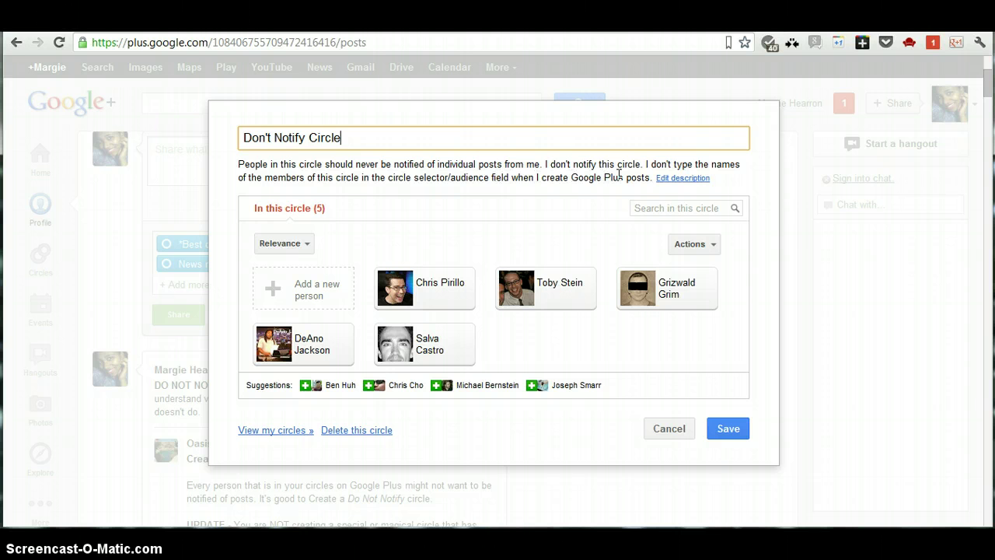
click(736, 429)
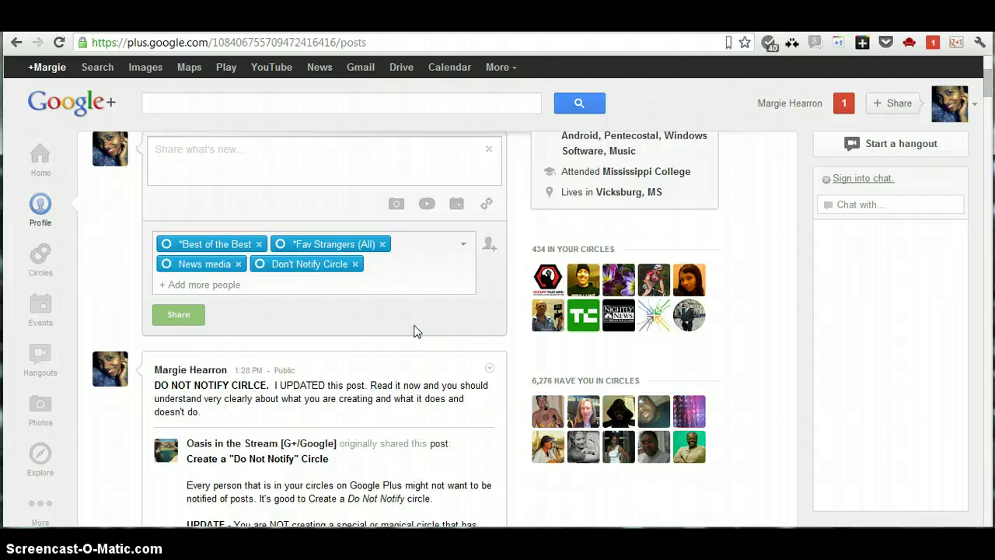
Remove Don't Notify Circle, *Fav Strangers (All), News media and *Best of the Best from the post's audience.
click(356, 265)
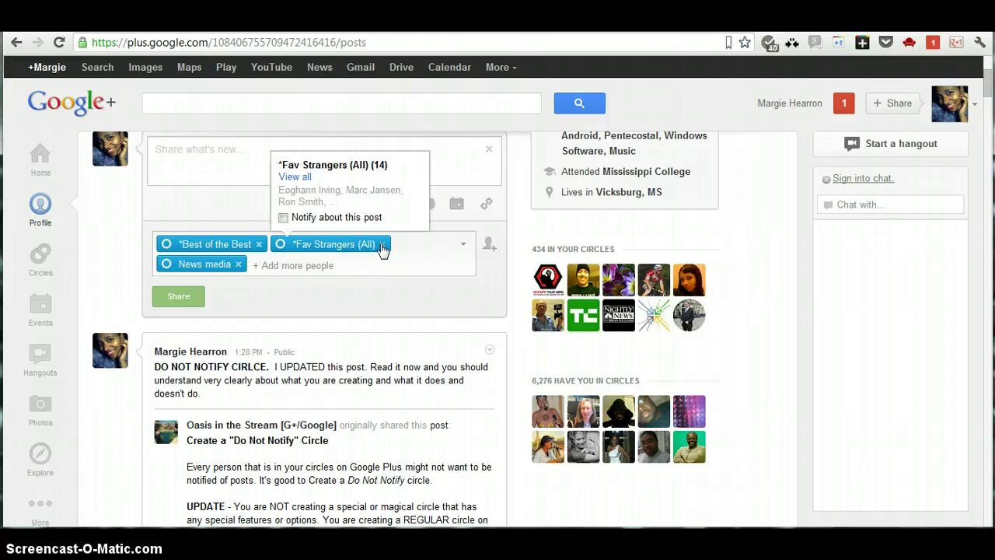
click(382, 246)
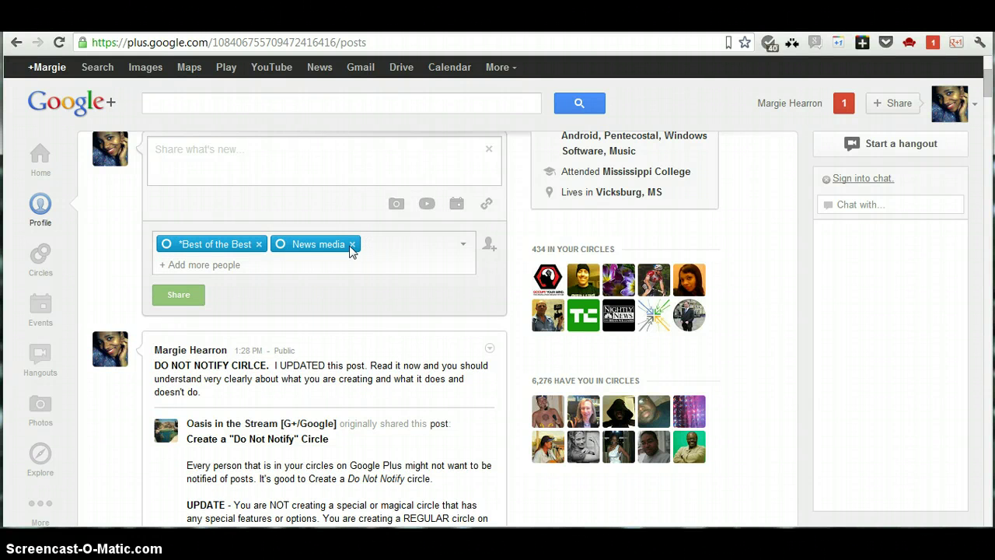
click(351, 245)
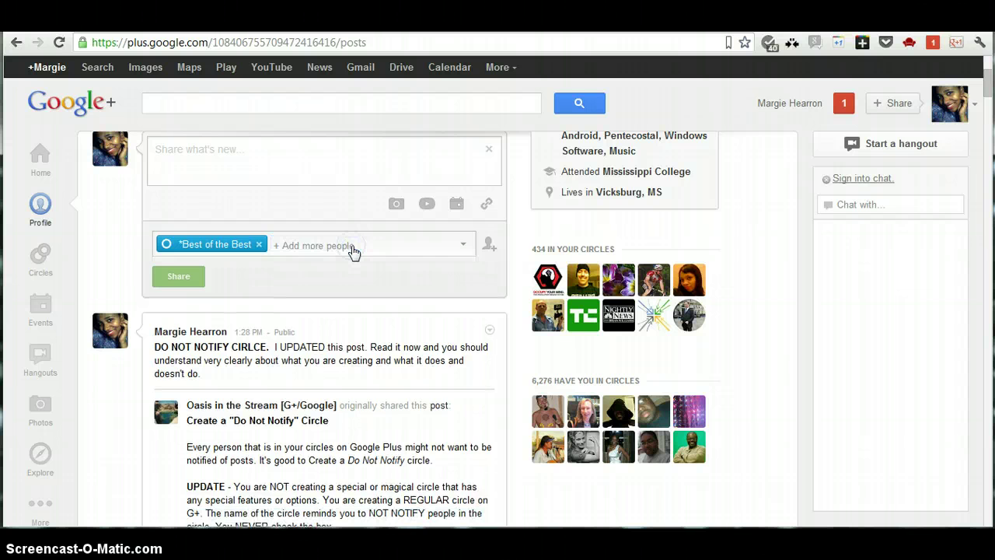
mouse_move(260, 249)
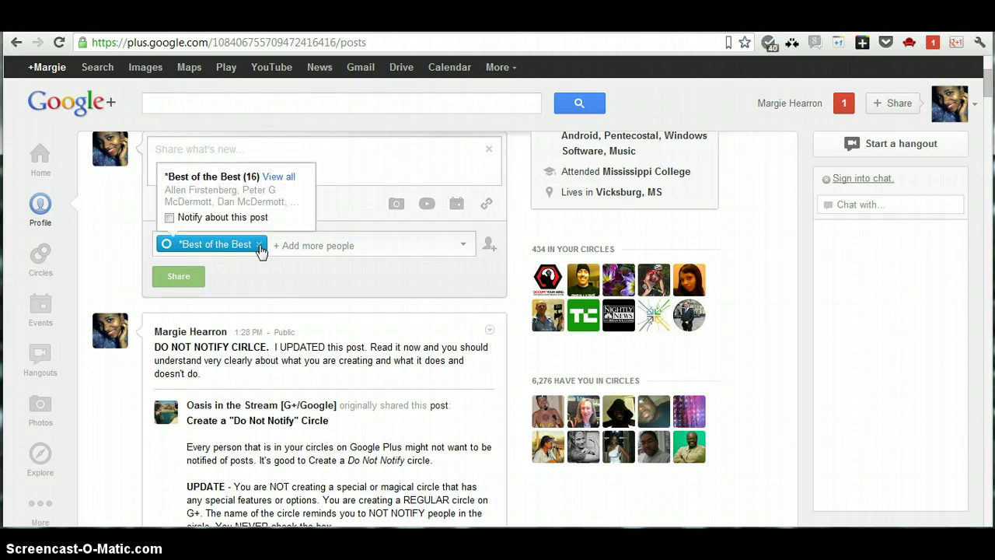
click(260, 246)
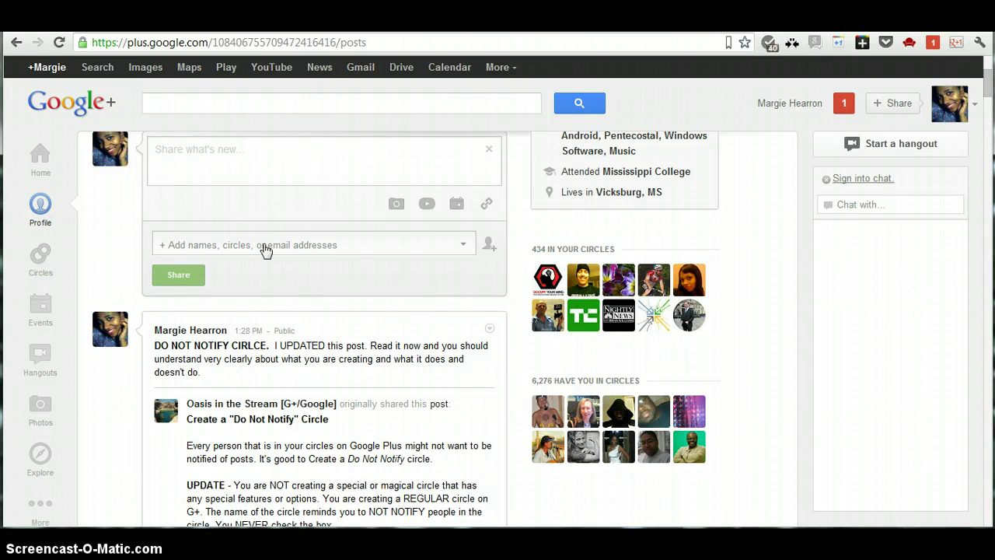
Add an individual member of the Don't Notify Circle to the post's audience and remove that person again.
click(262, 242)
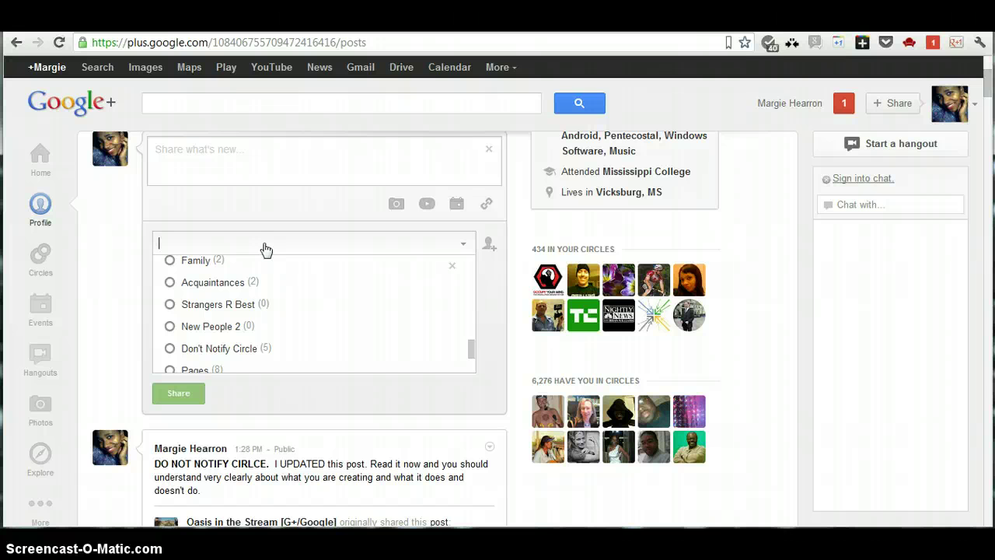
text(Dean)
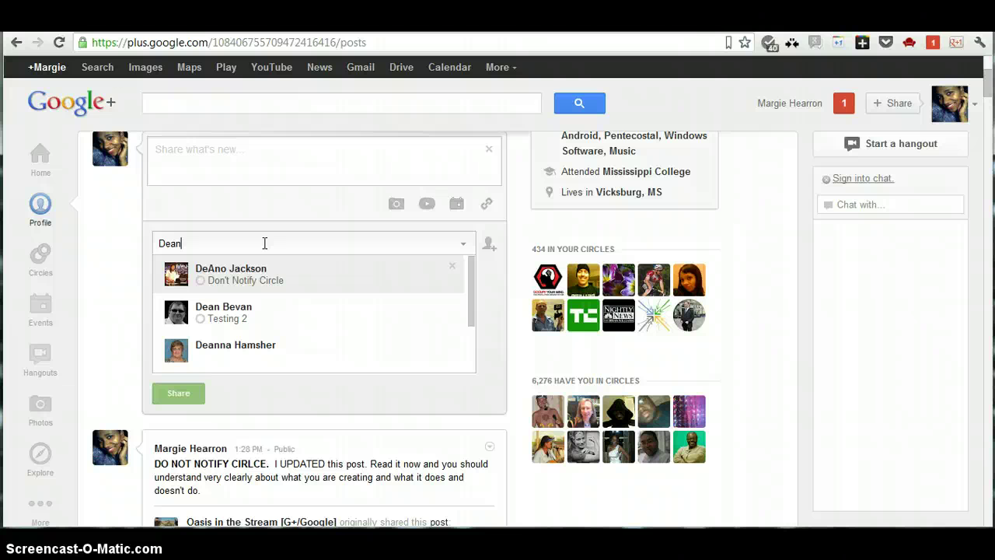
click(262, 282)
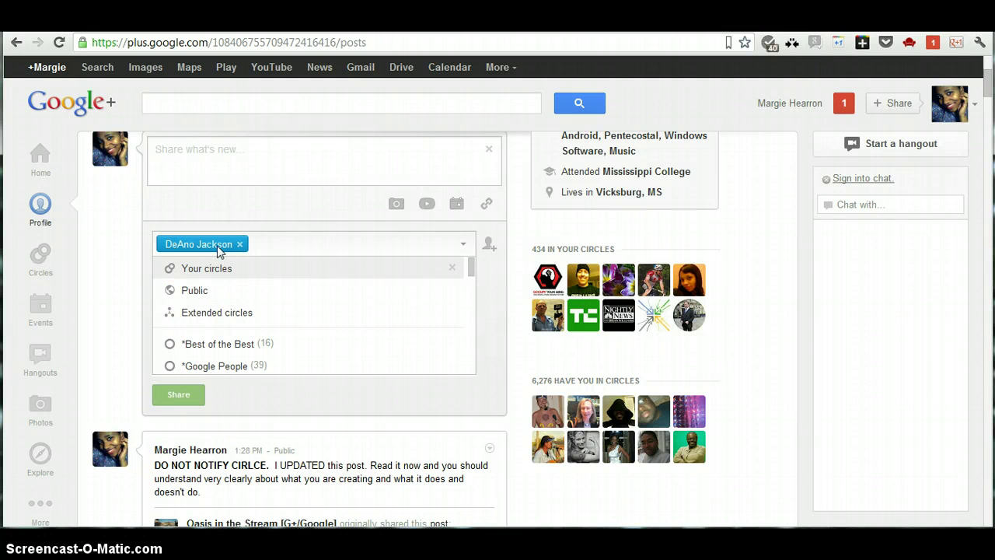
mouse_move(216, 248)
click(240, 245)
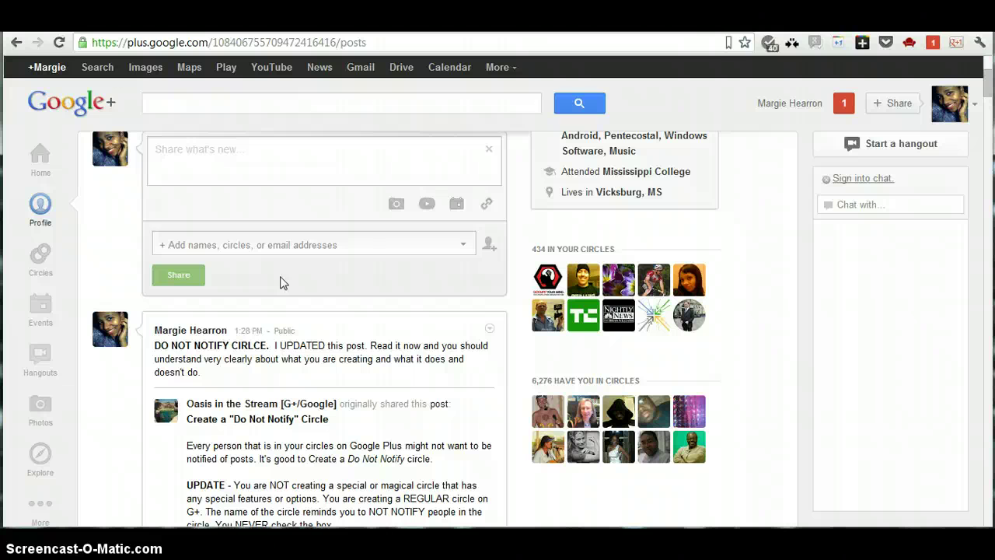
Write "Private Message - hi ....." as the text of the new post.
click(254, 159)
text(Private Mes)
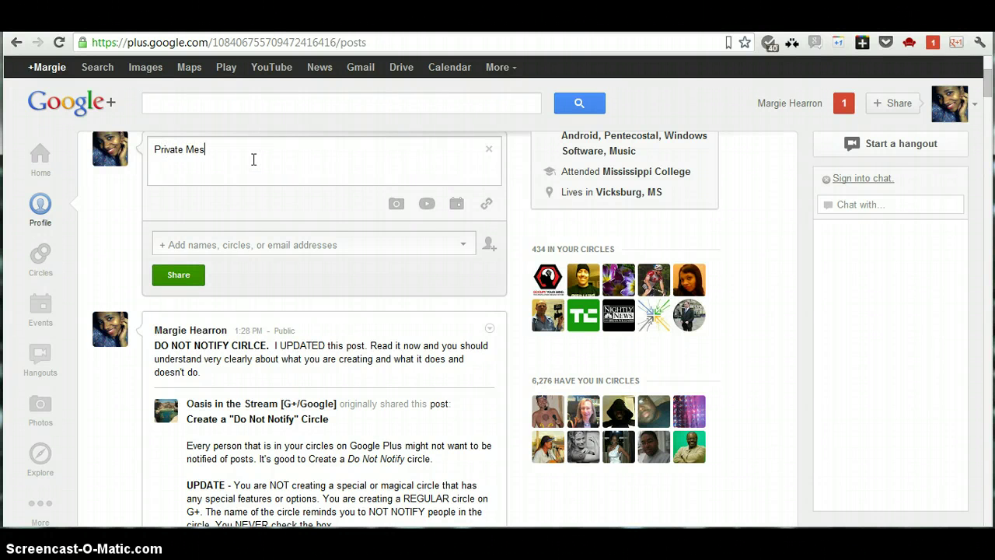
text(sage - hi .....)
click(349, 155)
Search the audience suggestions for the Don't Notify Circle member and open the post's options for disabling comments and locking.
click(176, 247)
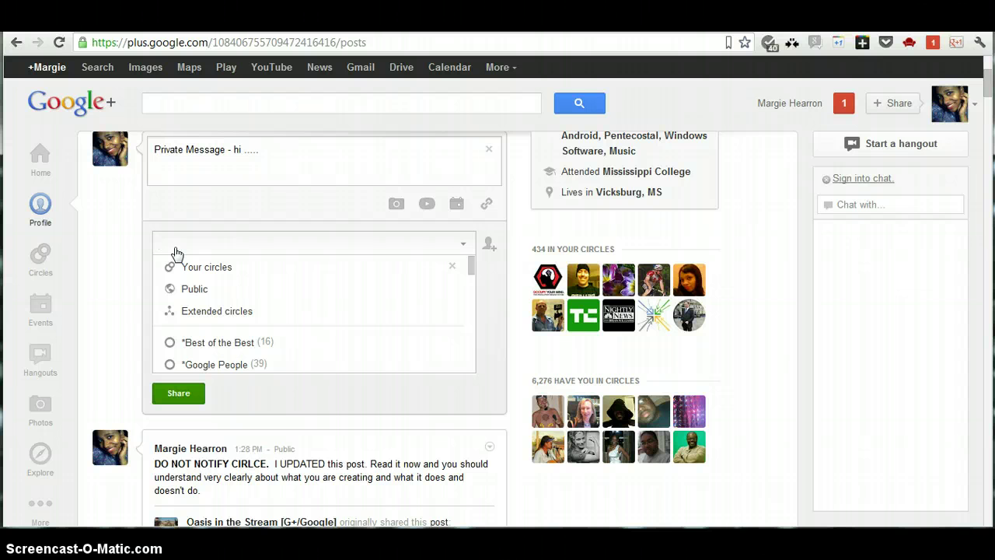
text(Dea)
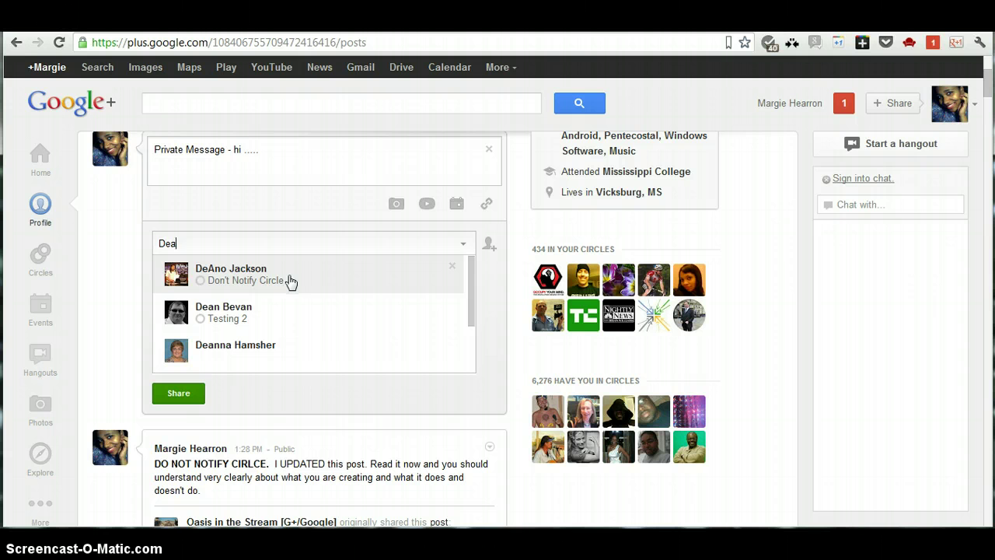
click(463, 243)
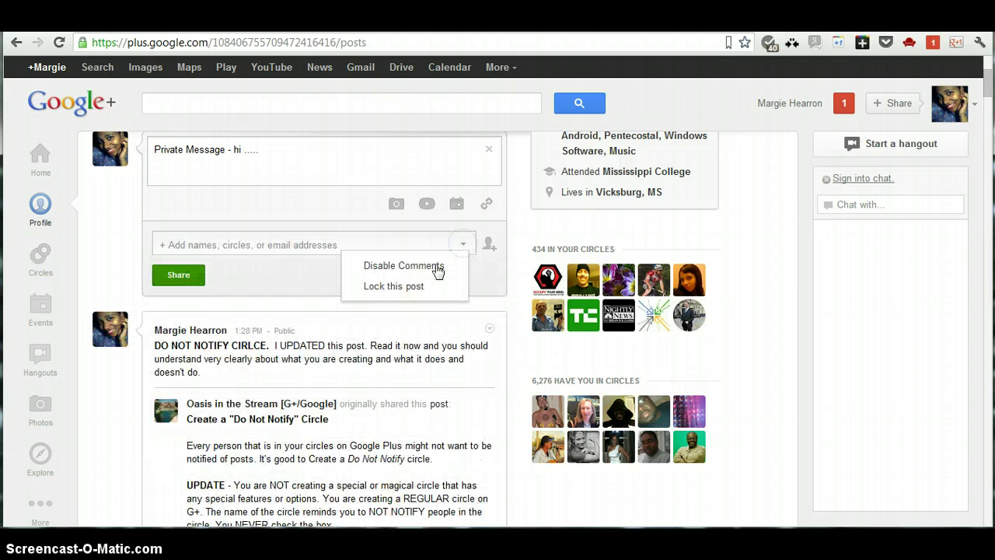